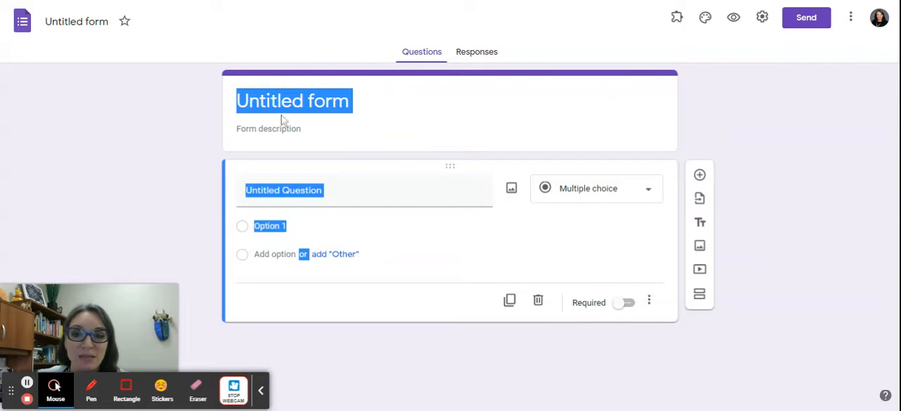
- Title the form "Summer Reading Pictures"
click(299, 95)
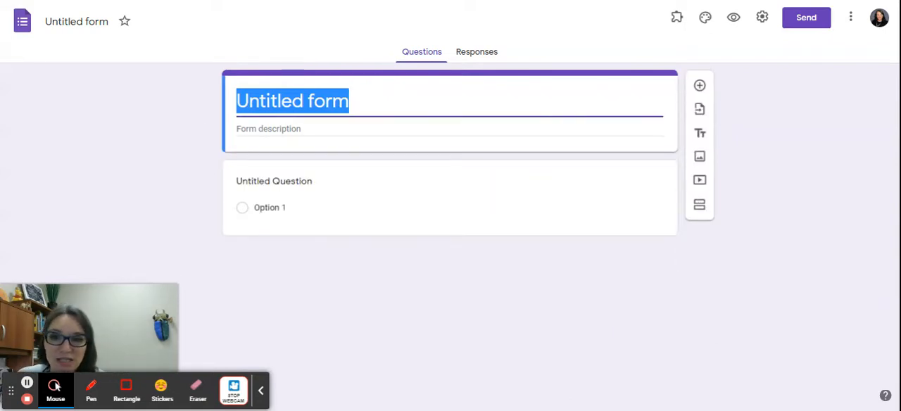
text(Summer )
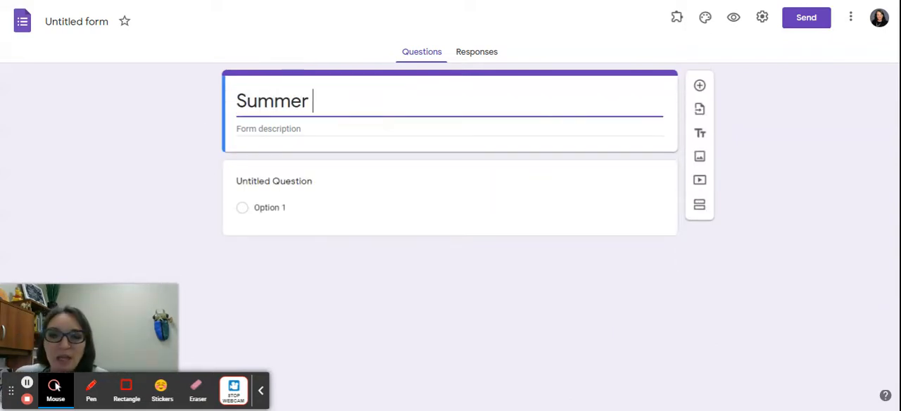
text(Reading Plctu)
key(BackSpace)
key(BackSpace)
key(BackSpace)
key(BackSpace)
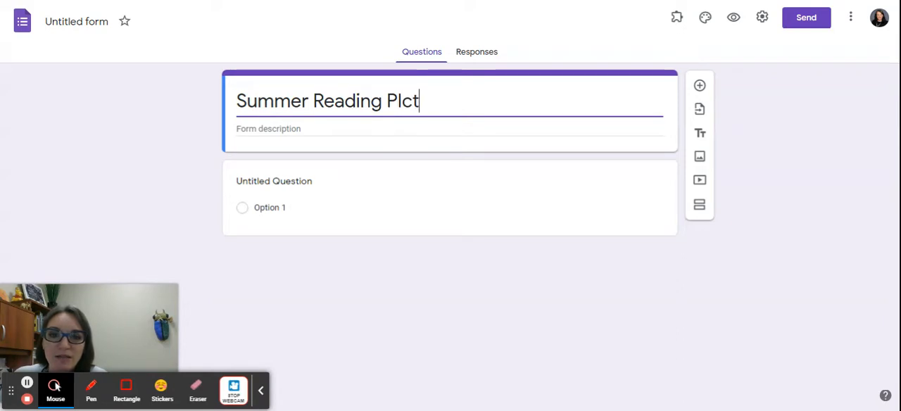
text(ictures)
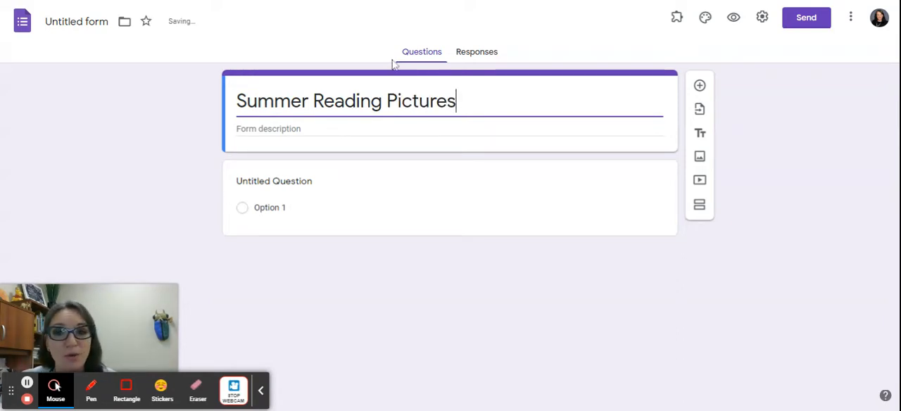
- Change the untitled question to the File upload type and allow respondents to upload files to Drive
click(283, 184)
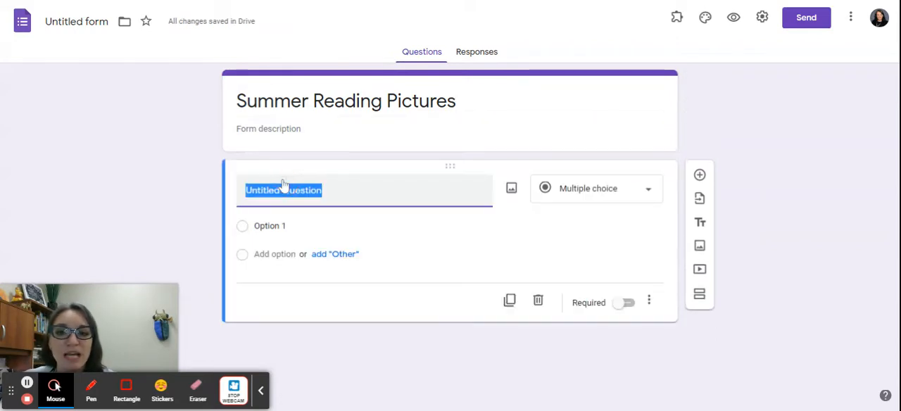
click(648, 191)
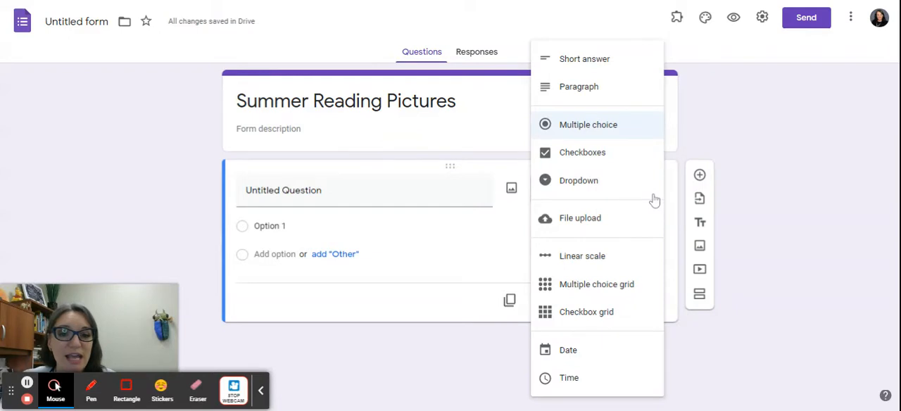
click(582, 226)
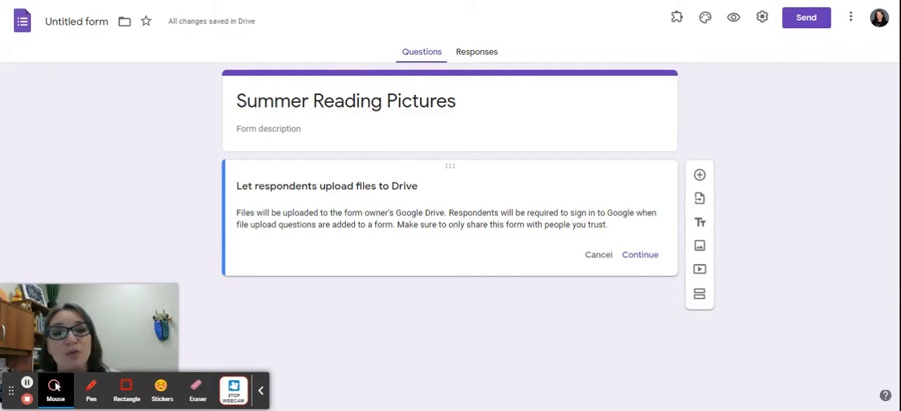
click(640, 256)
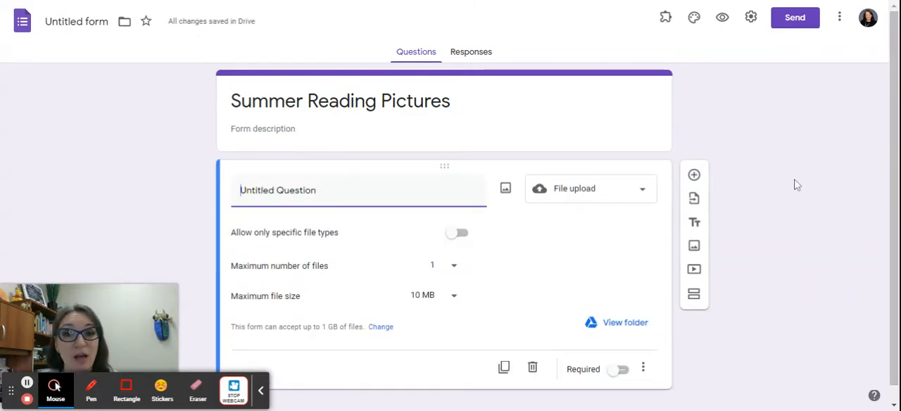
- Restrict the upload question to specific file types, allowing only Image files
scroll(797, 184, down, 1)
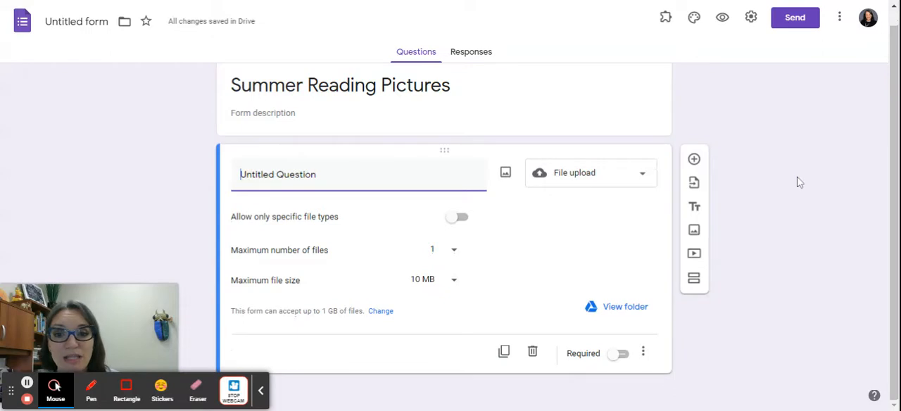
click(455, 221)
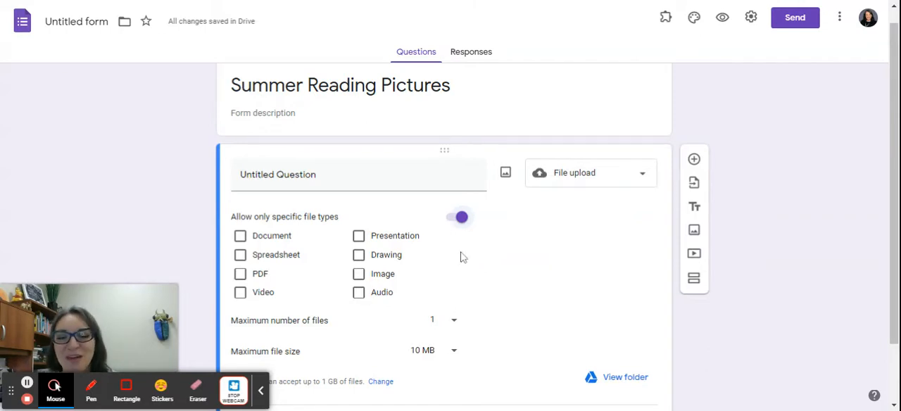
click(359, 237)
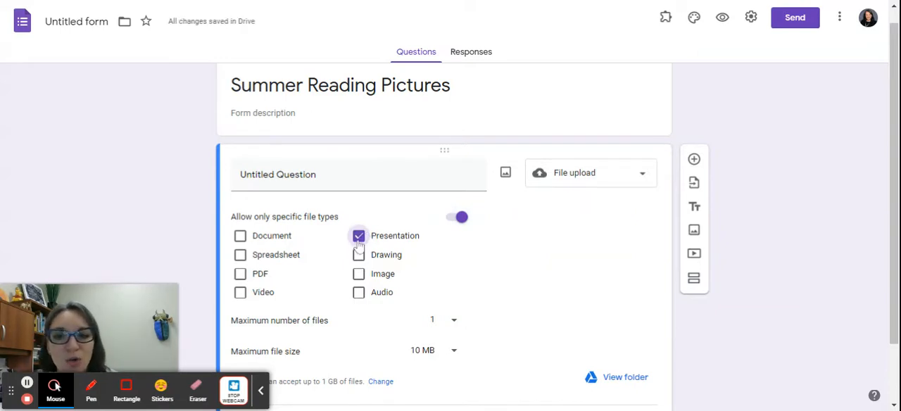
click(359, 236)
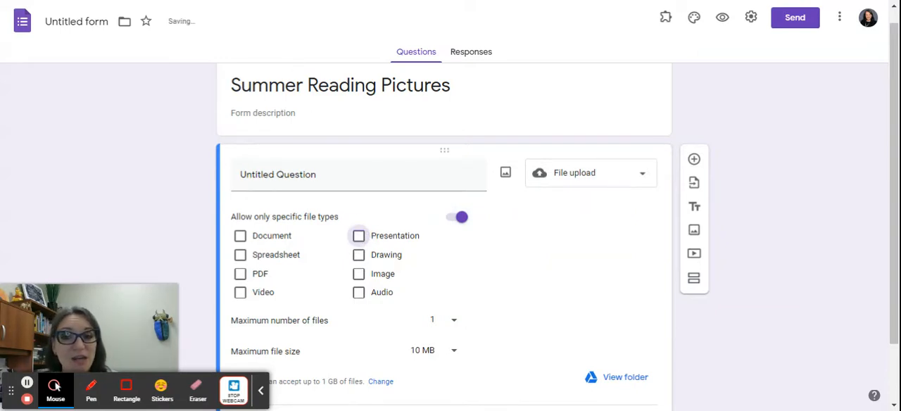
click(361, 277)
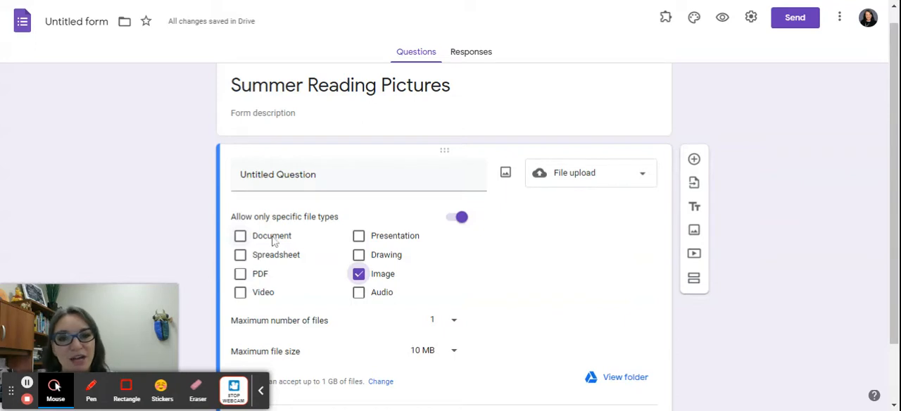
- Try a maximum of 5 files for the upload question and return the limit to 1
scroll(513, 277, down, 1)
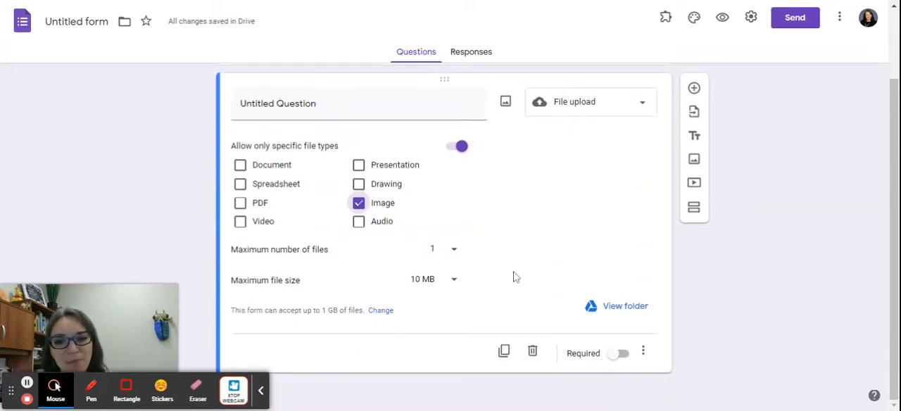
click(452, 252)
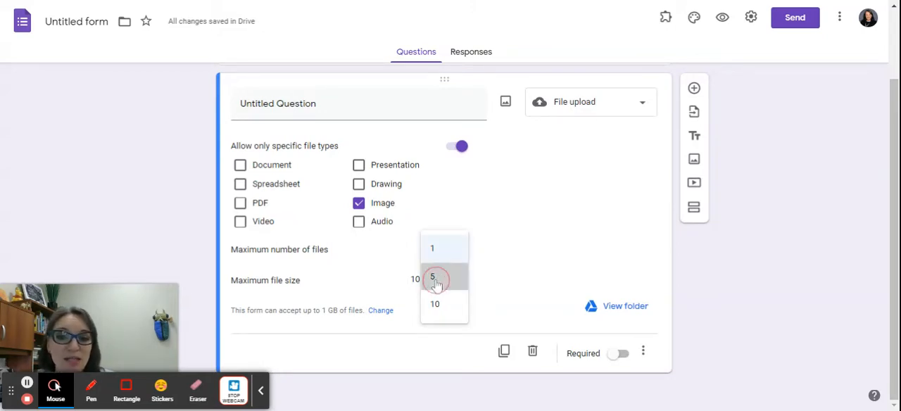
click(434, 278)
click(452, 250)
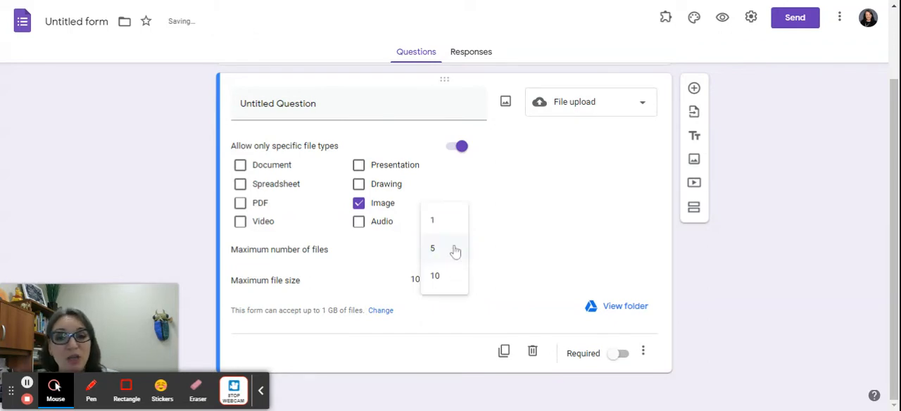
click(448, 221)
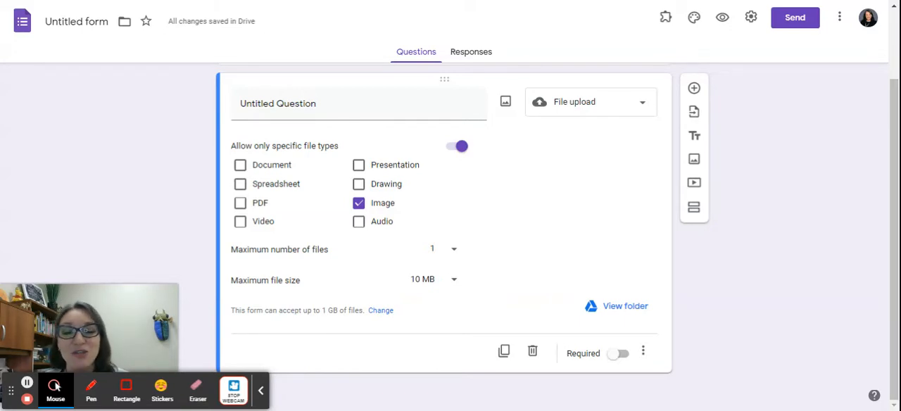
- Set the upload question's maximum file size to 100 MB and check the form's total upload limit
click(443, 282)
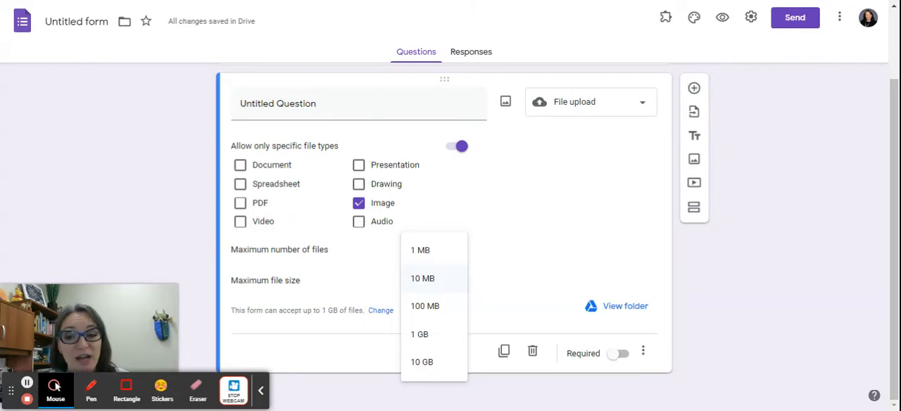
click(436, 309)
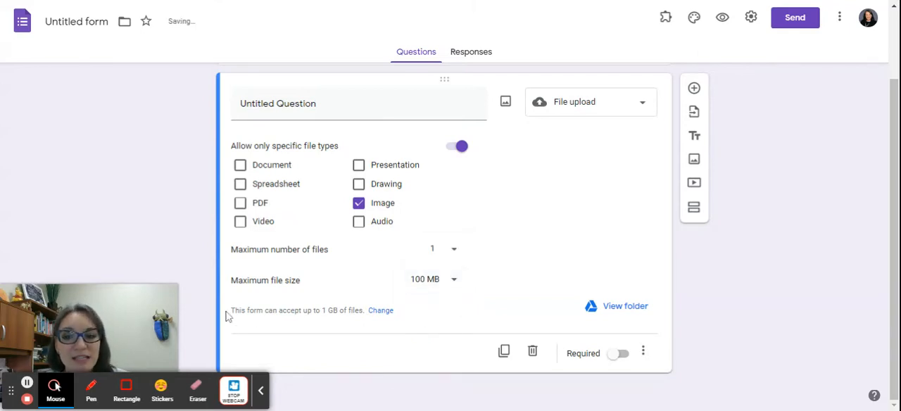
drag(233, 311, 363, 312)
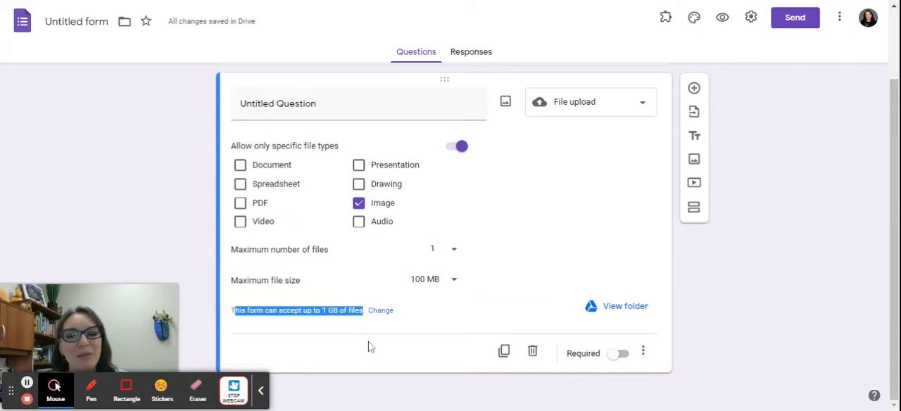
click(472, 315)
- Replace the upload question's title with "Summer Reading Pictures 2021"
click(363, 101)
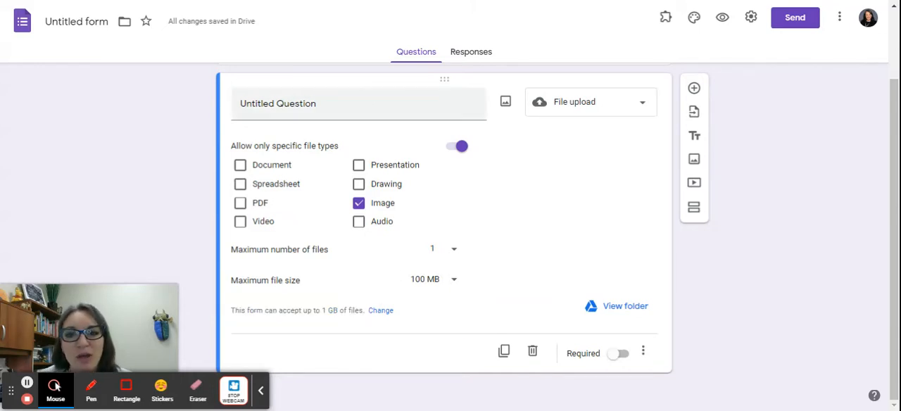
triple_click(358, 103)
key(BackSpace)
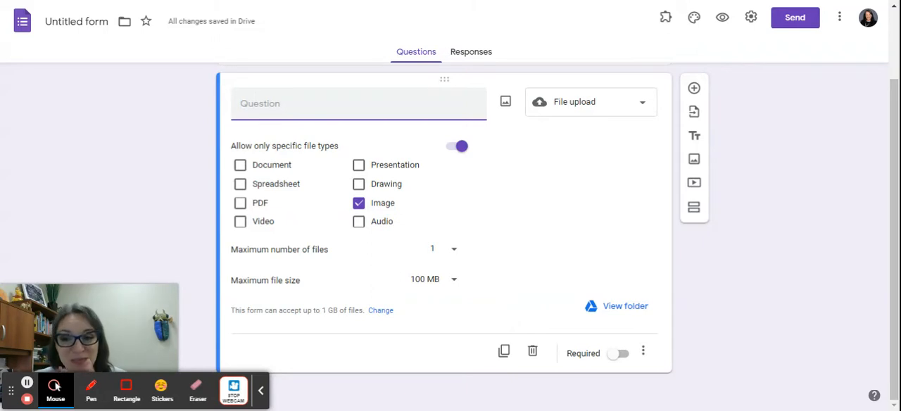
text(Summe)
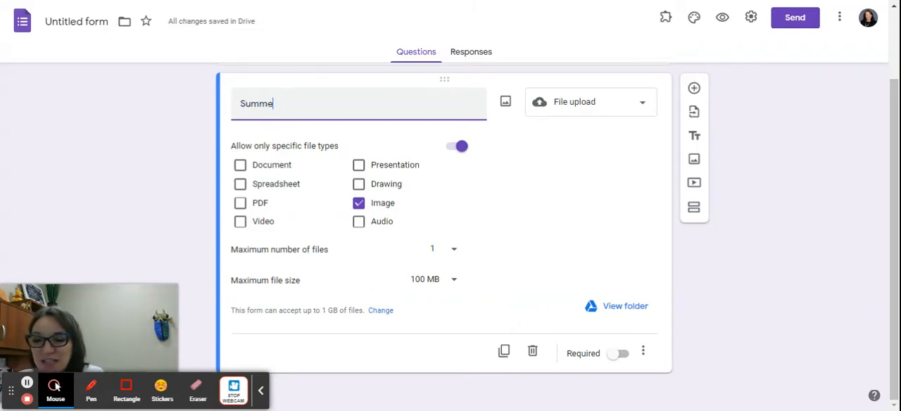
text(r Reading Pic)
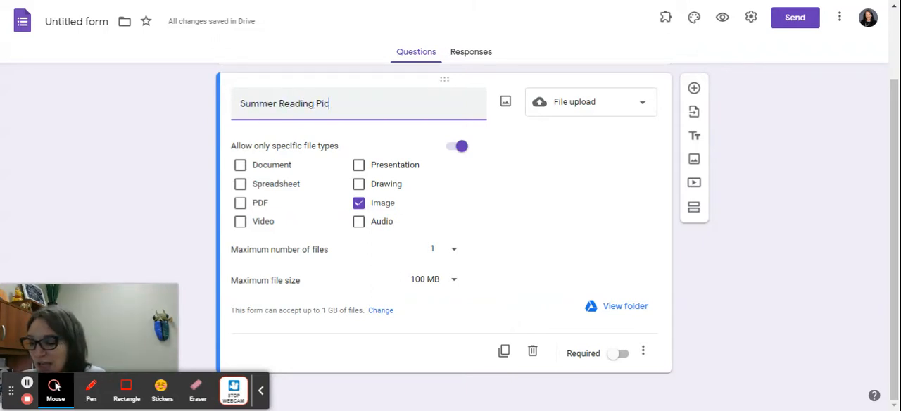
text(tures 2021)
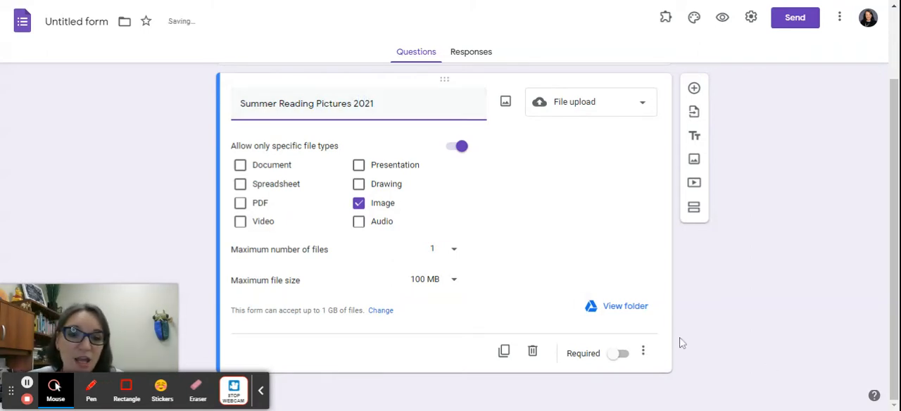
- Add the description "This is where I would write so ...." to the upload question and make the question required
click(643, 352)
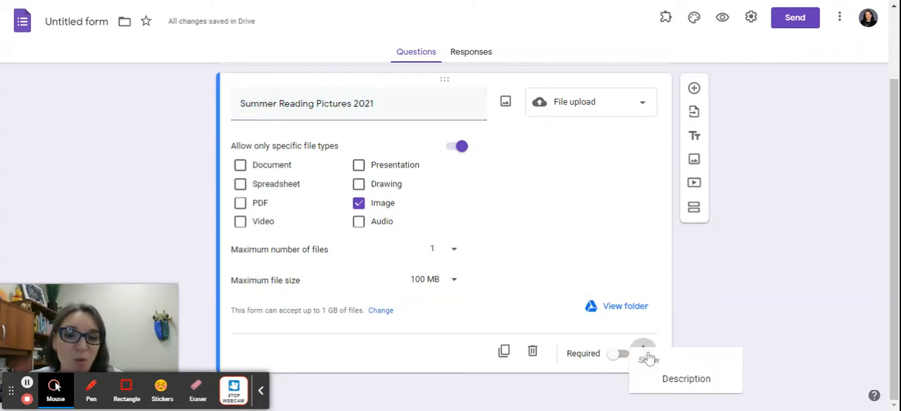
click(676, 380)
click(429, 133)
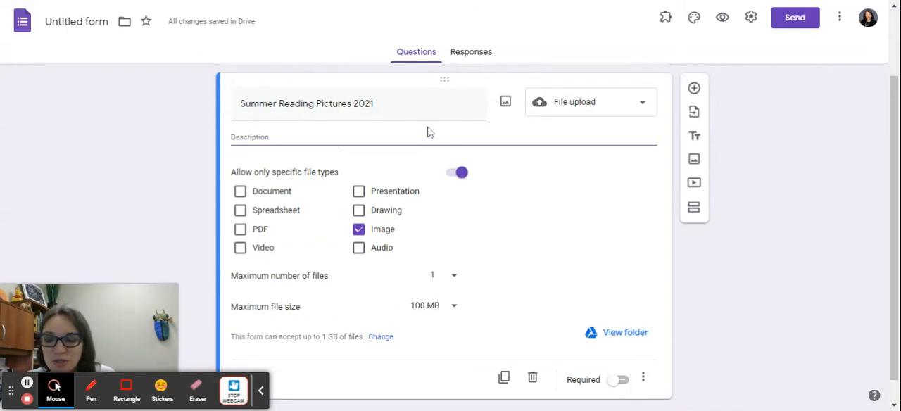
text(This is where I would)
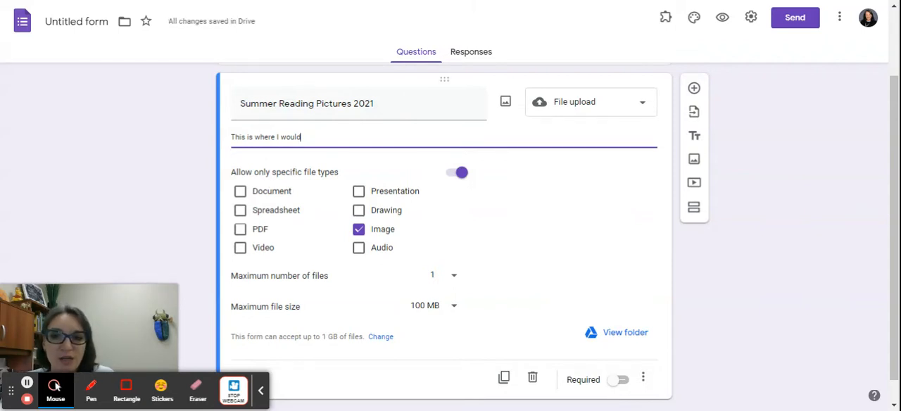
text(wrote)
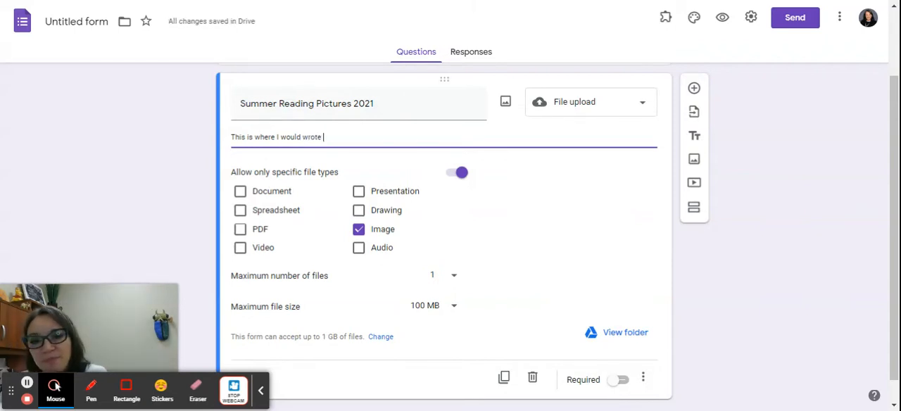
key(BackSpace)
key(BackSpace)
key(BackSpace)
key(BackSpace)
key(BackSpace)
text(rote so)
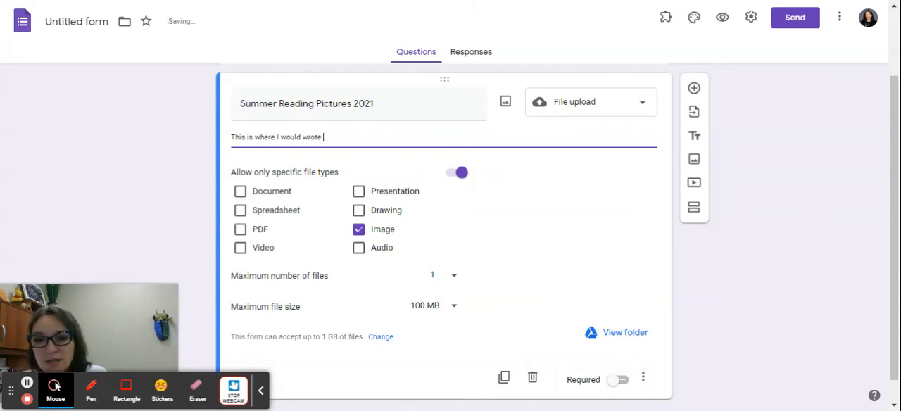
key(BackSpace)
key(BackSpace)
key(BackSpace)
key(BackSpace)
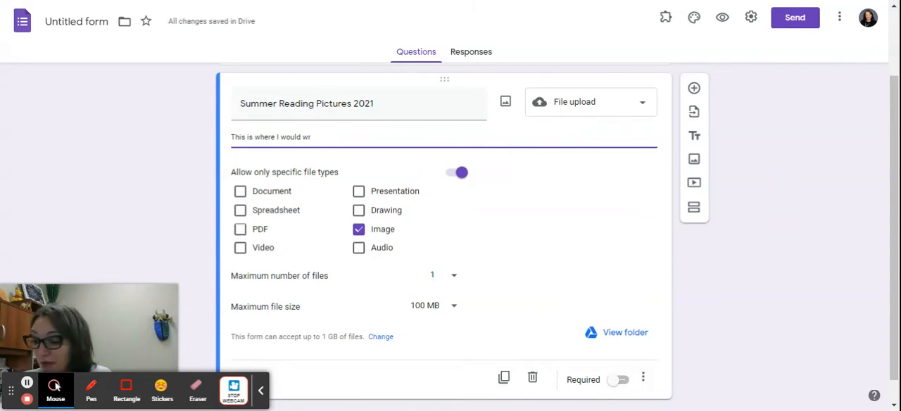
text(ite soethin)
key(BackSpace)
key(BackSpace)
key(BackSpace)
key(BackSpace)
key(BackSpace)
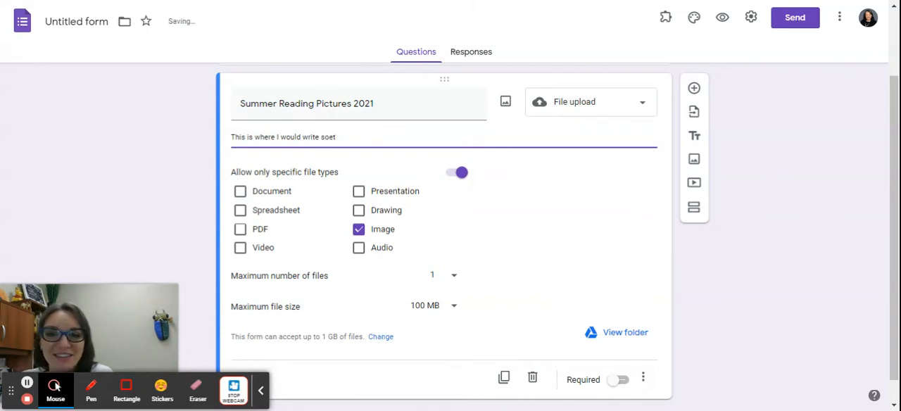
text(....)
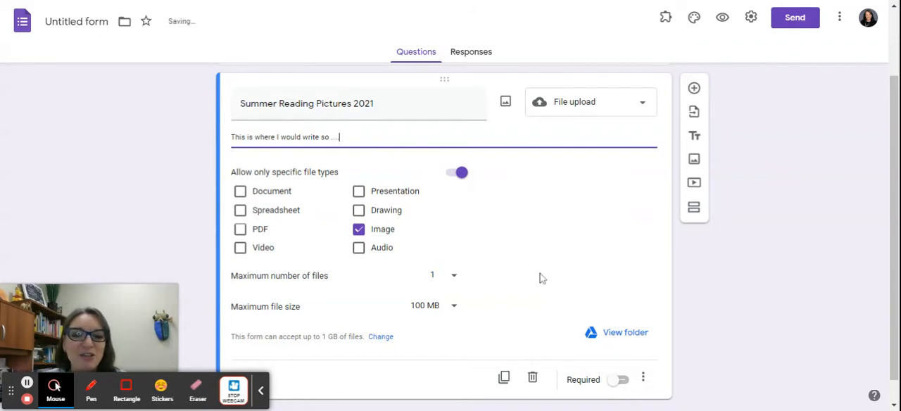
click(622, 381)
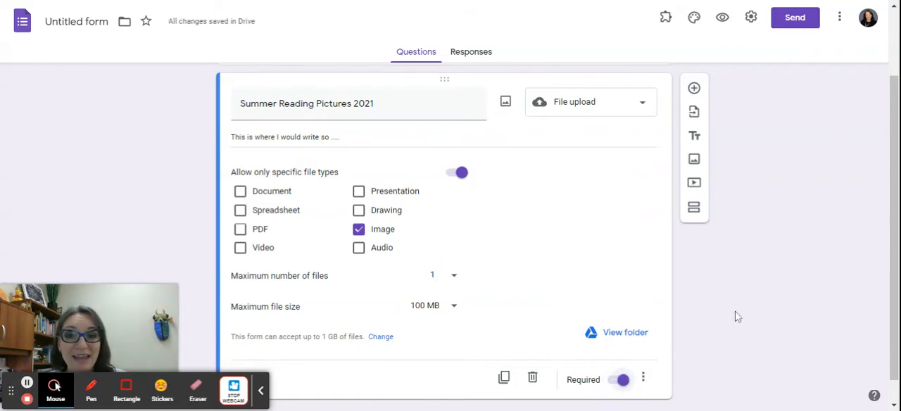
scroll(734, 313, up, 2)
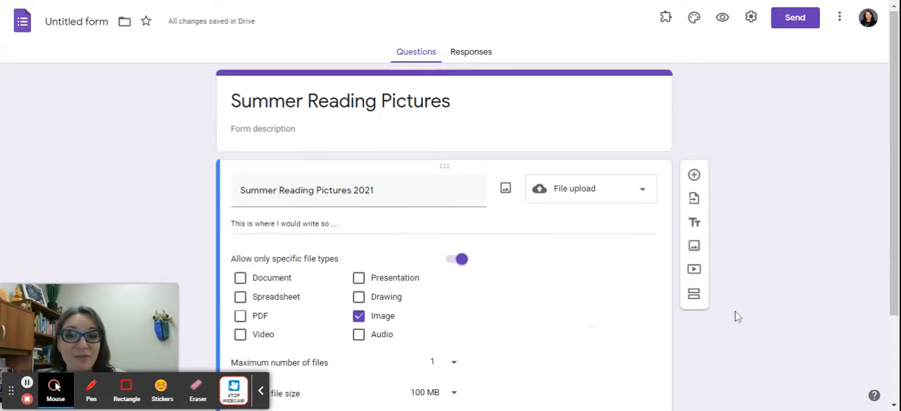
- Add a short-answer question titled "Name" and place it above the file upload question
click(696, 175)
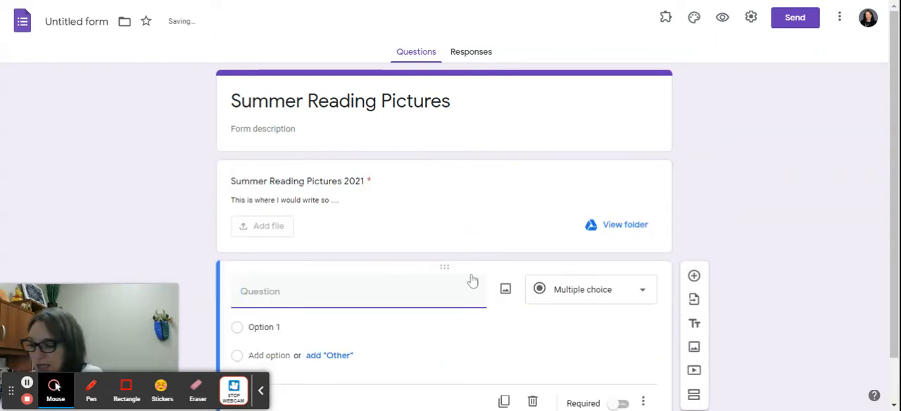
text(Name)
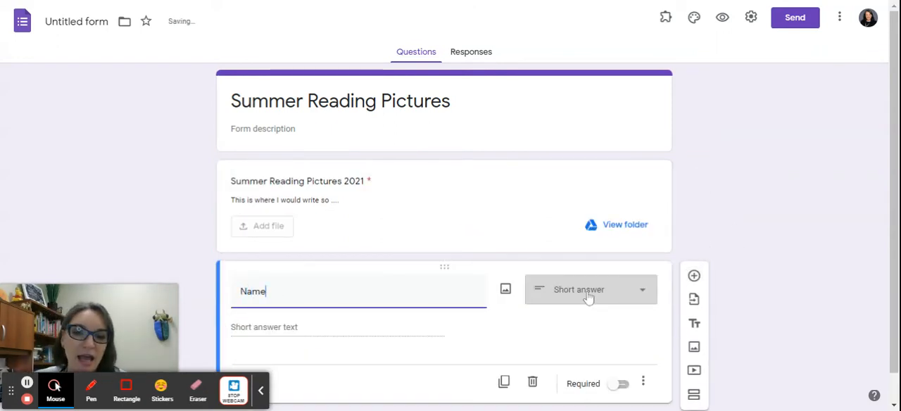
drag(446, 266, 476, 145)
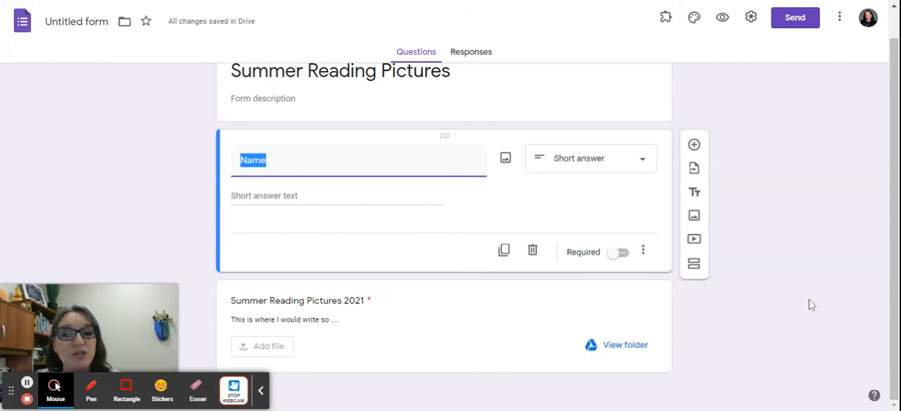
click(606, 349)
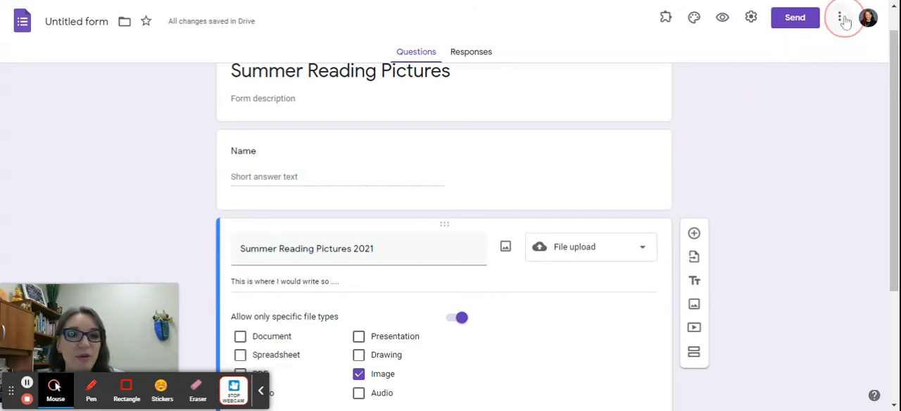
- Turn on collecting respondents' emails in the form's general settings and save the settings
click(751, 18)
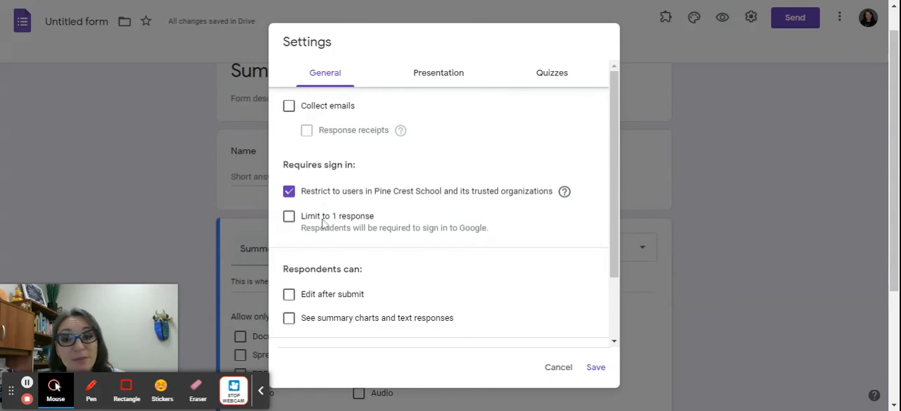
click(288, 108)
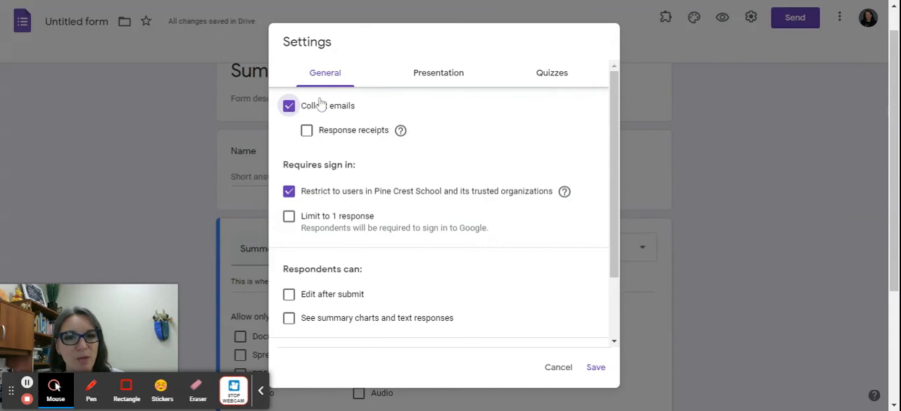
click(596, 366)
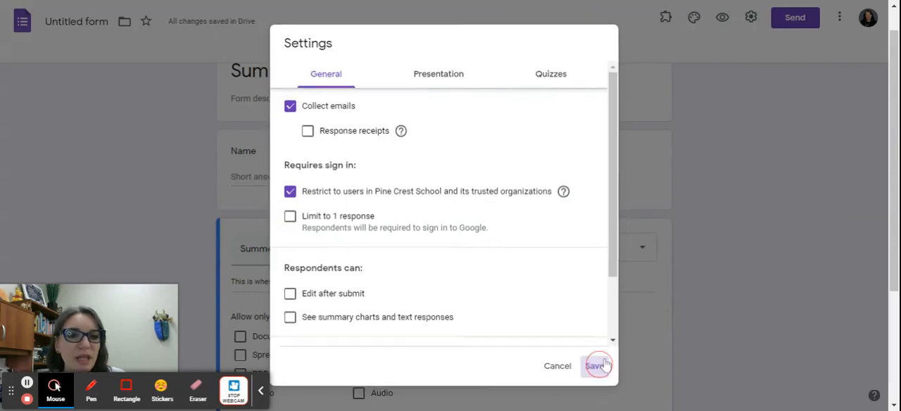
- View the form's shareable link among the sending options, then close them without sending
click(839, 17)
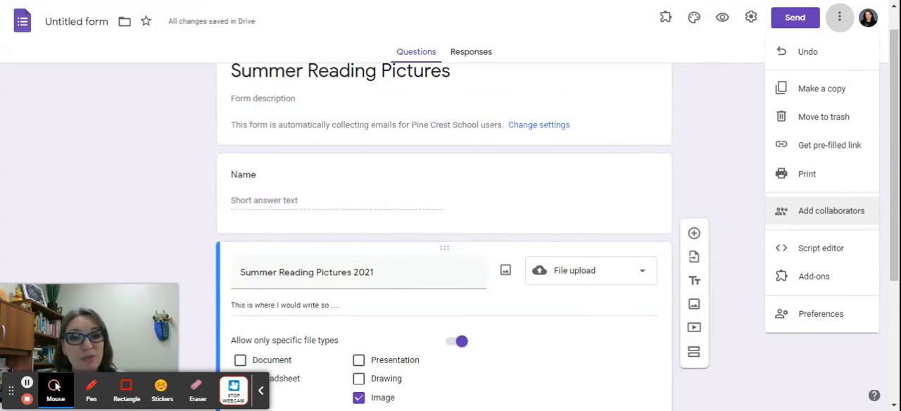
click(802, 19)
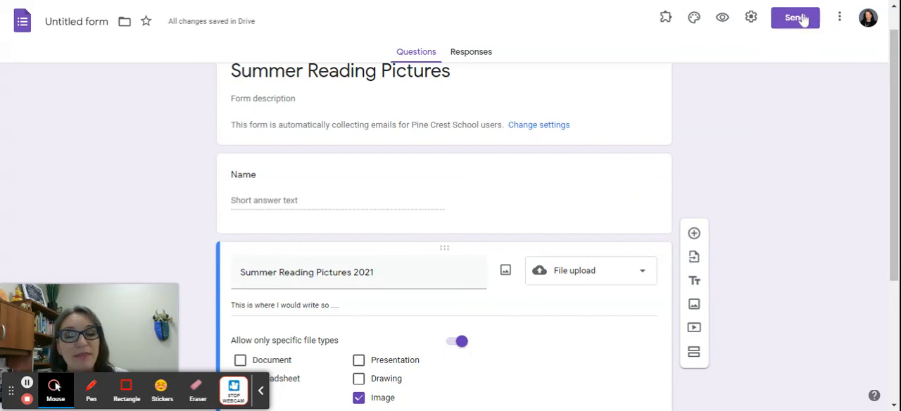
click(801, 26)
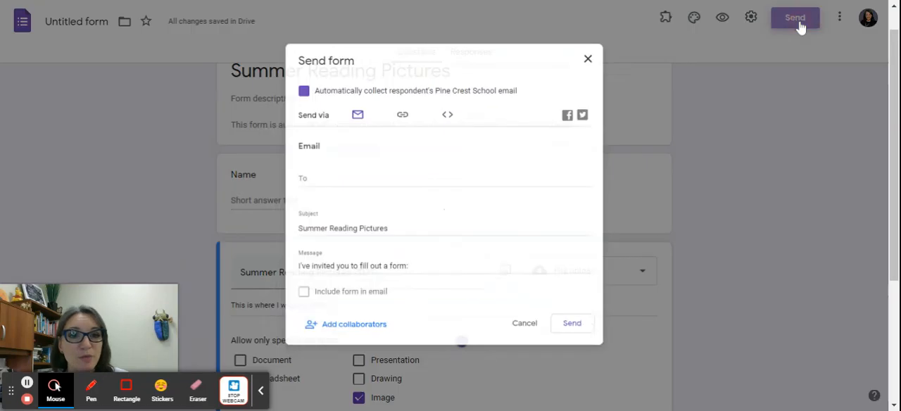
click(393, 110)
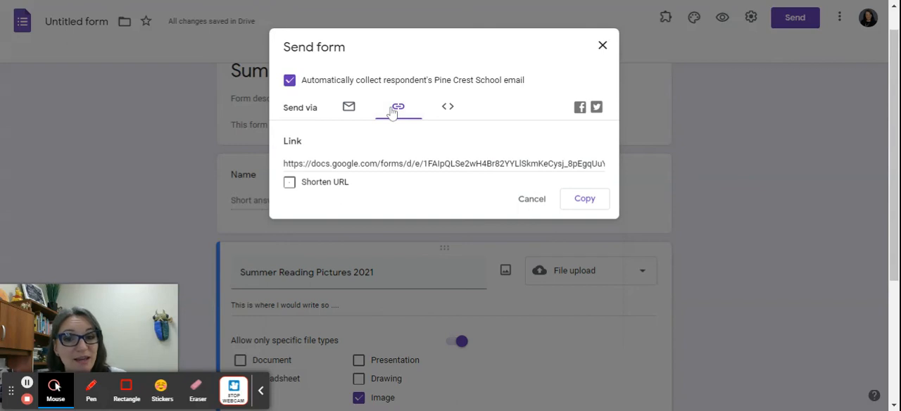
click(603, 45)
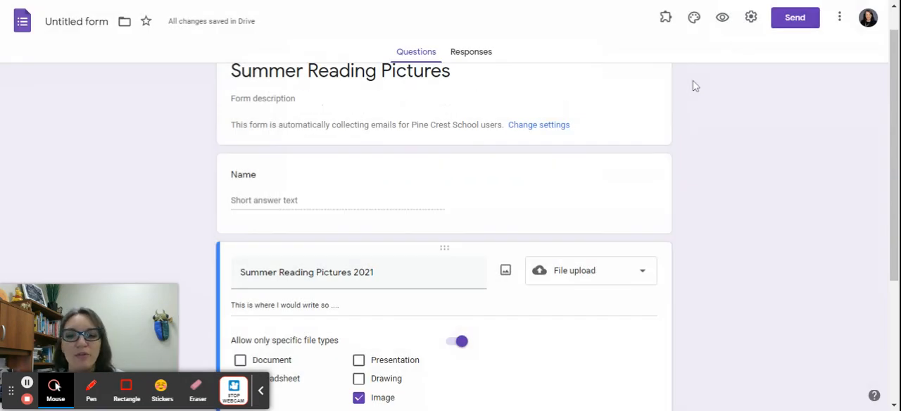